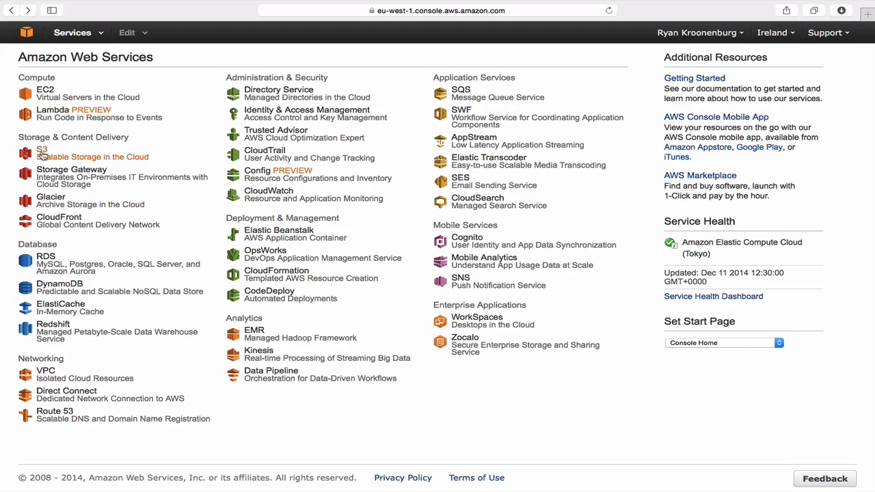
Open the S3 storage service and start creating a new bucket
click(42, 152)
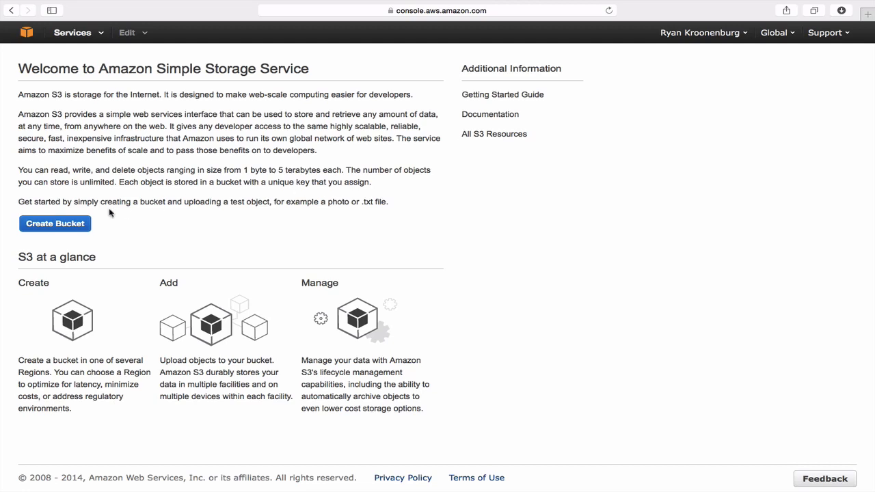
click(55, 224)
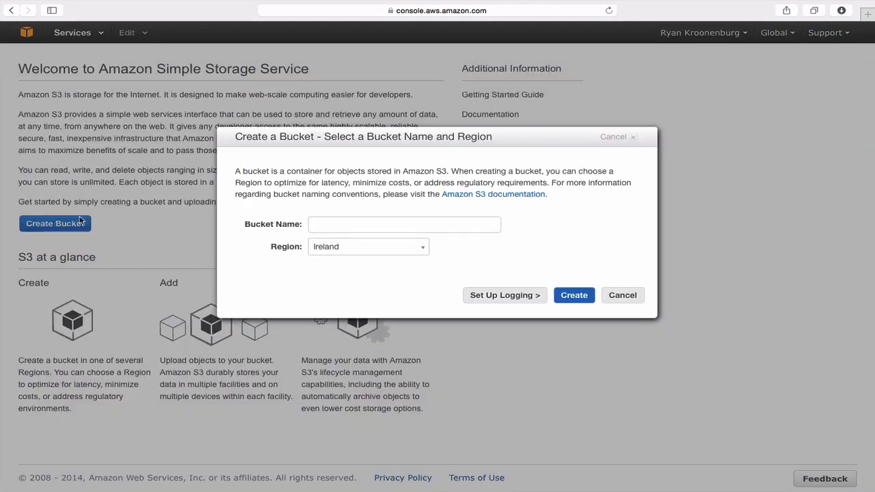
click(336, 224)
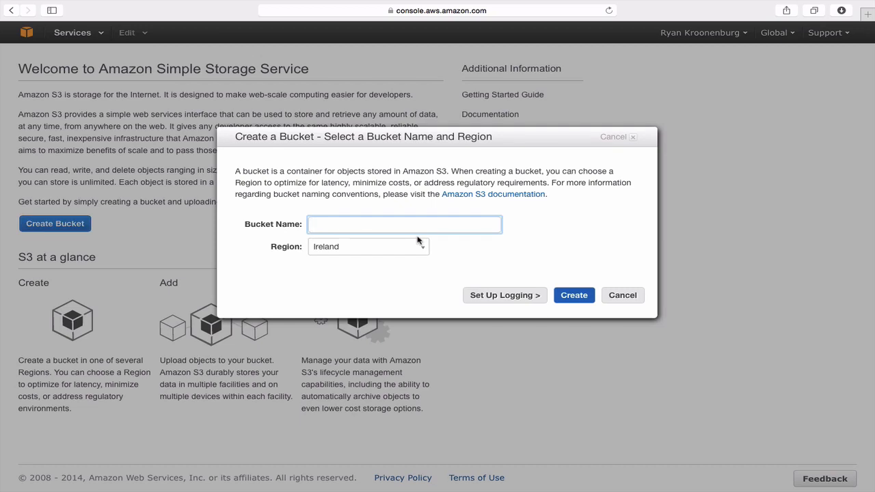
Try to create the bucket under the name test in the Ireland region
text(test)
click(574, 295)
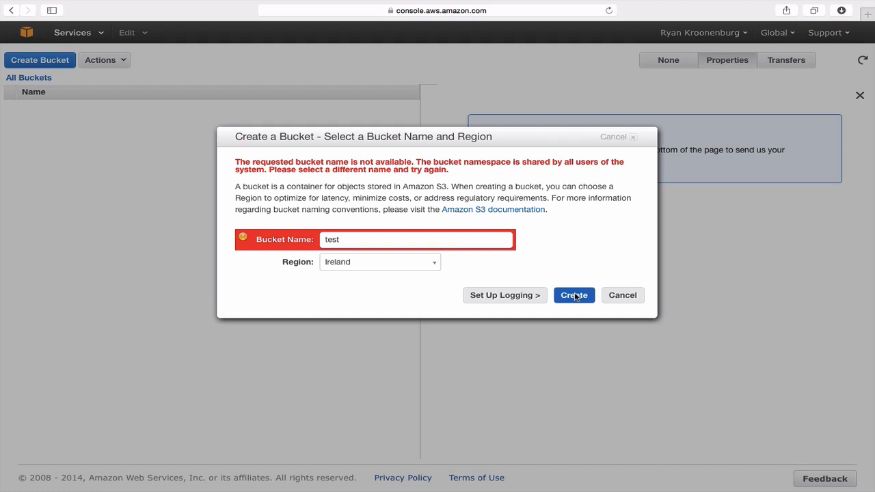
Change the bucket name to acloudguru and create the bucket in the Ireland region
click(398, 235)
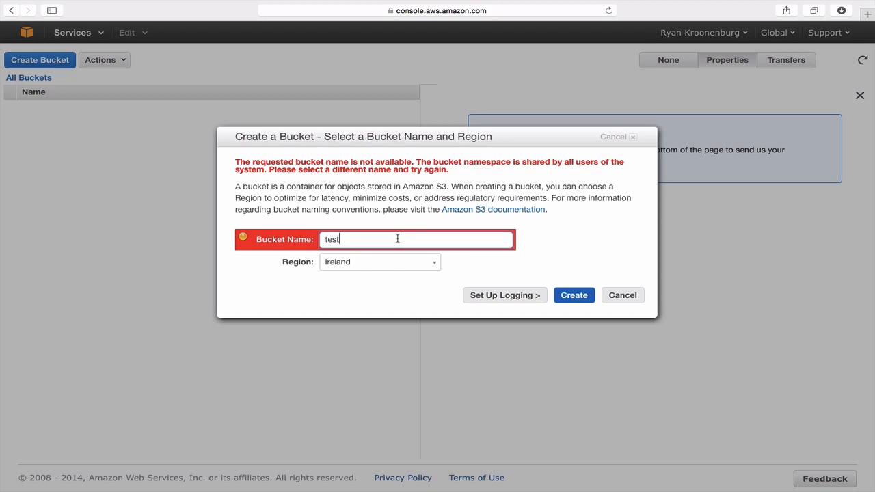
key(BackSpace)
key(BackSpace)
key(BackSpace)
key(BackSpace)
text(acloudguru)
click(573, 301)
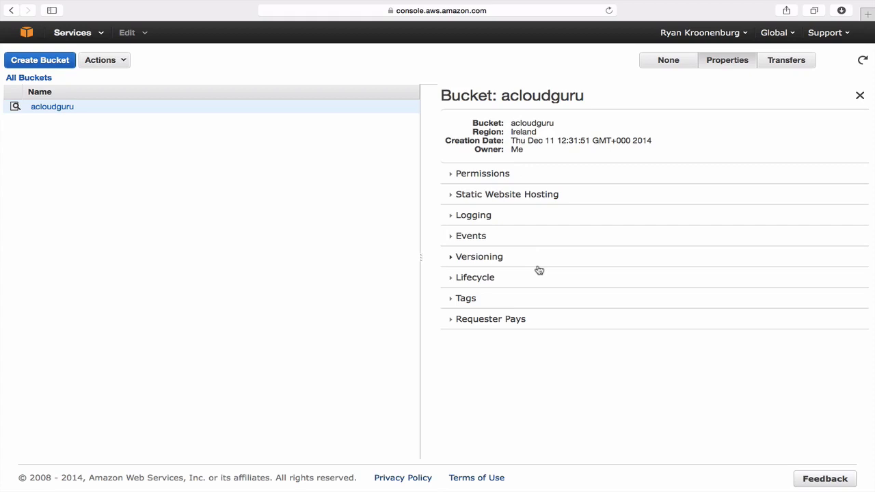
Examine the acloudguru bucket's permissions, static website hosting and logging settings
click(488, 174)
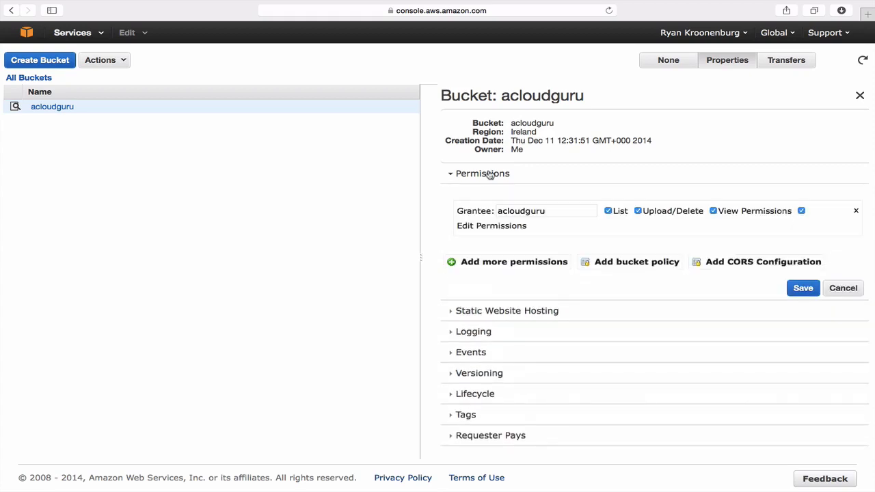
scroll(631, 242, down, 1)
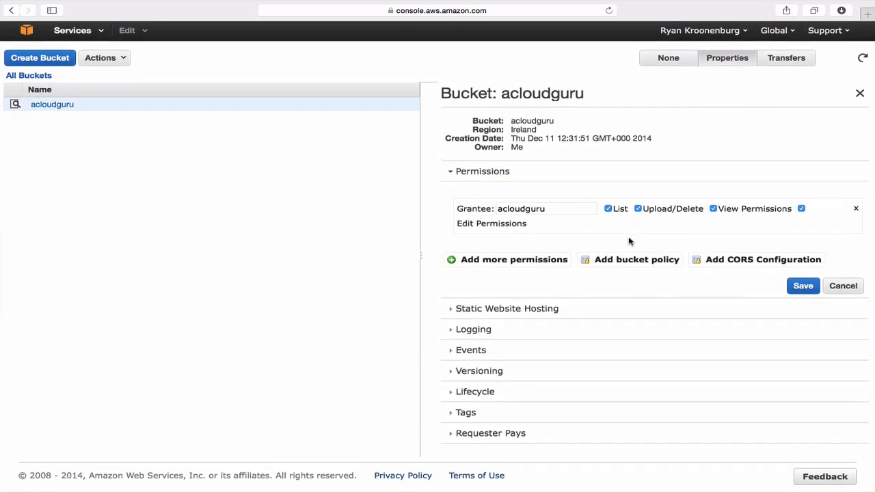
click(510, 312)
scroll(465, 314, down, 1)
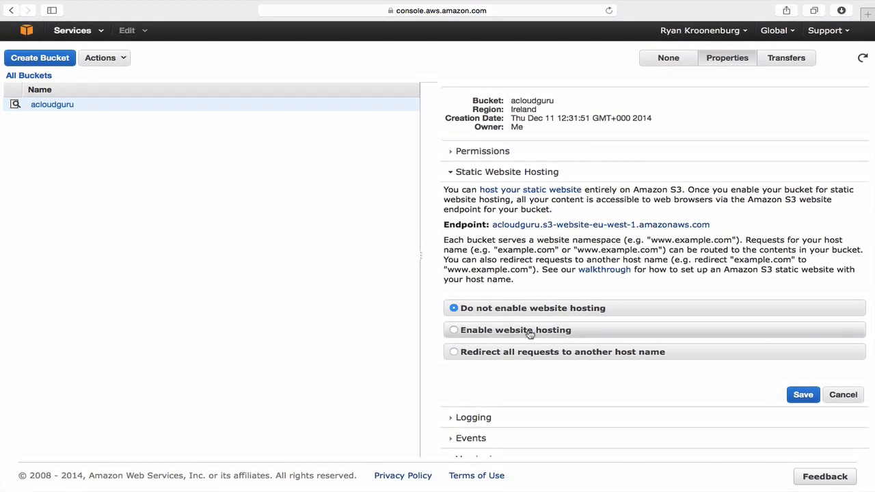
click(475, 424)
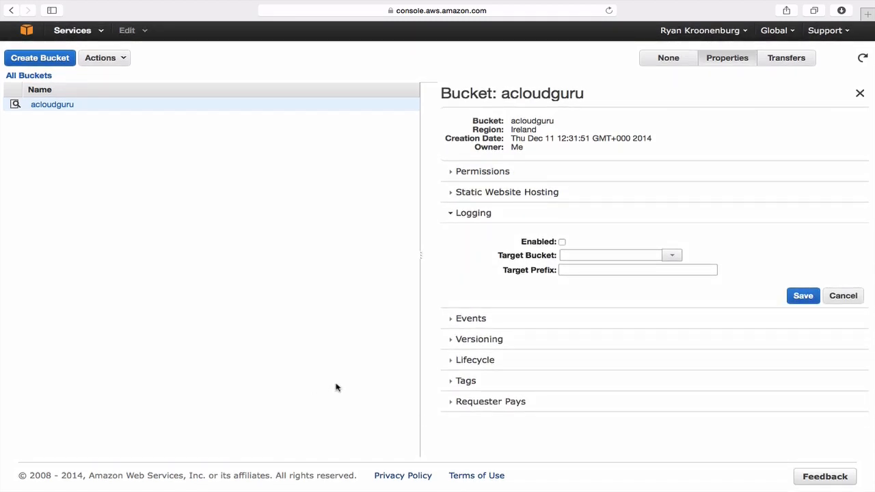
Examine the bucket's event notification settings, including the event types that can be selected
click(477, 319)
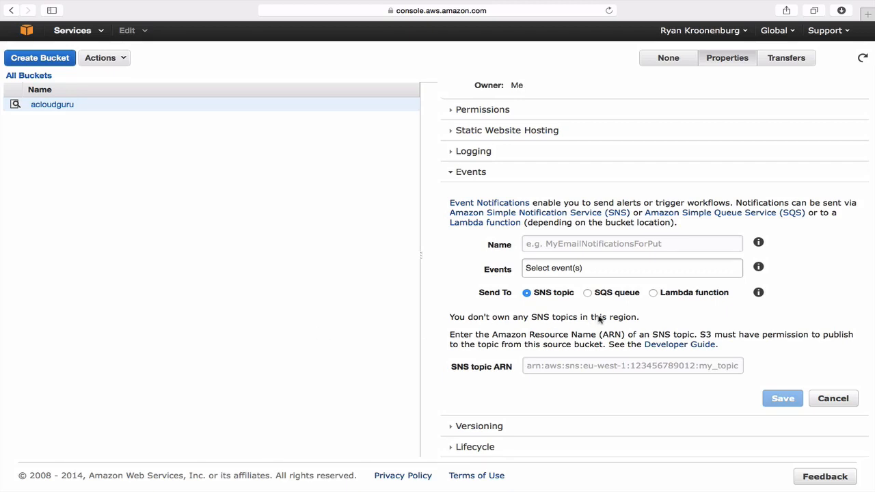
click(594, 274)
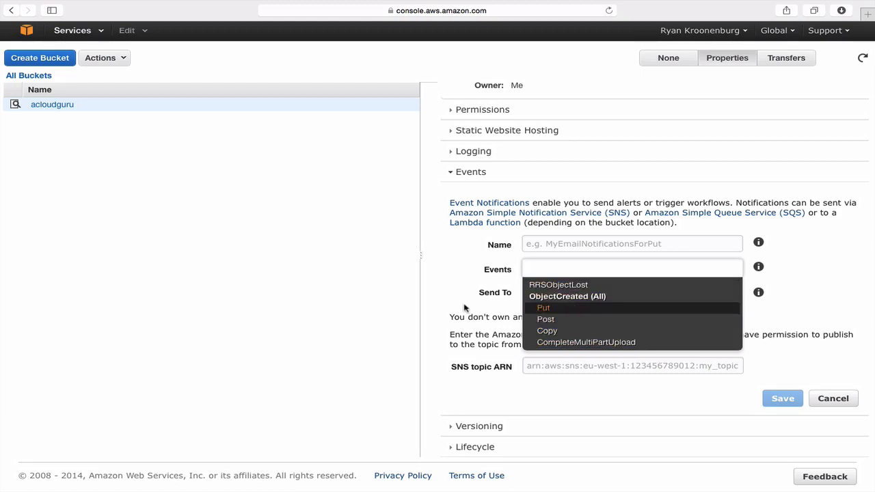
click(412, 296)
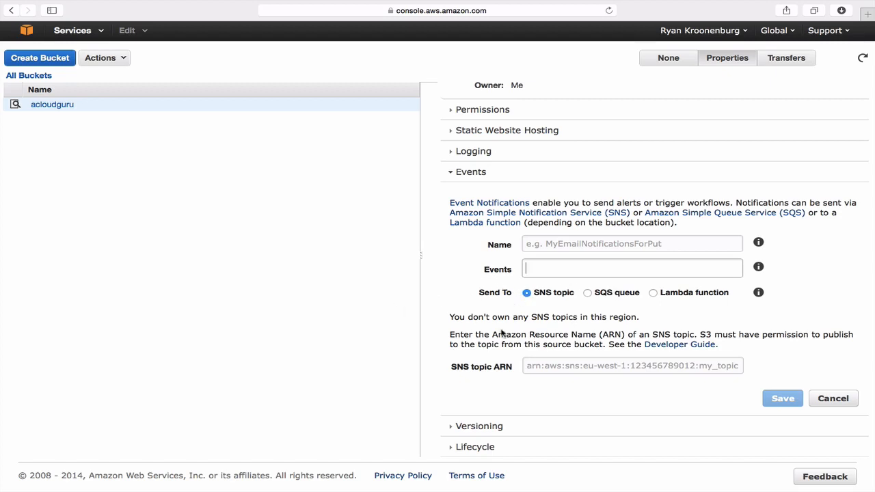
scroll(501, 333, down, 5)
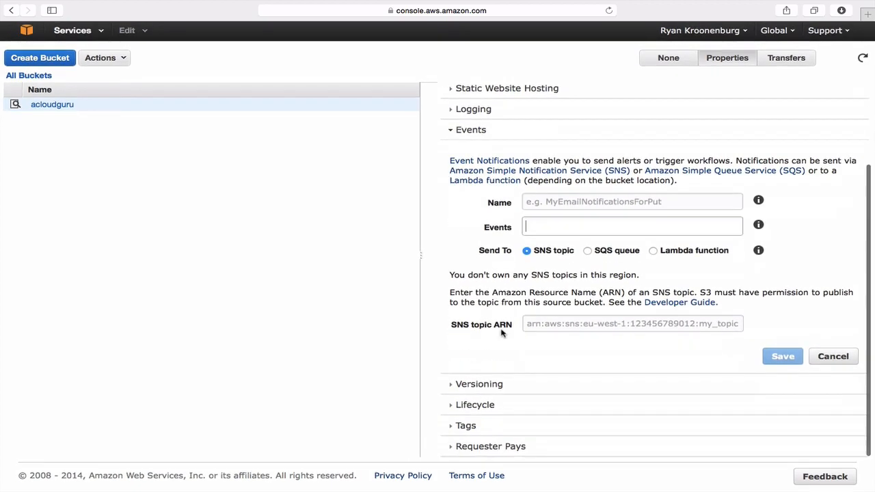
Review the bucket's versioning, lifecycle, tags and Requester Pays settings
click(478, 385)
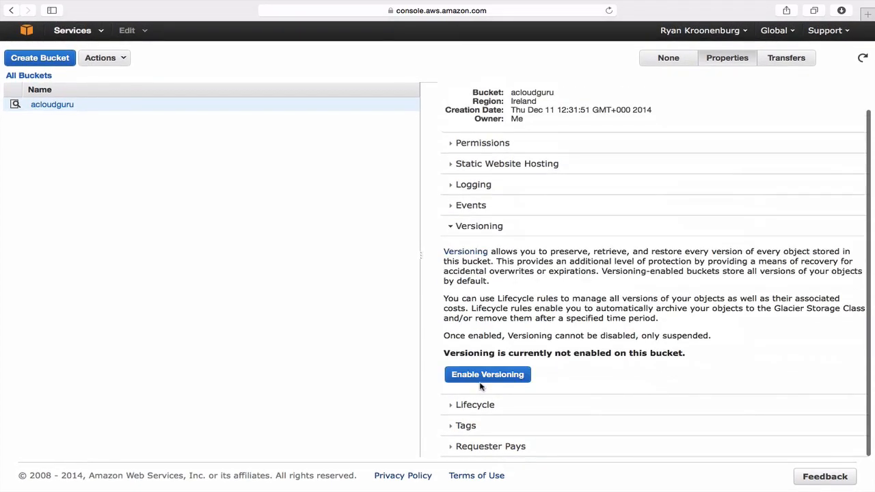
click(479, 410)
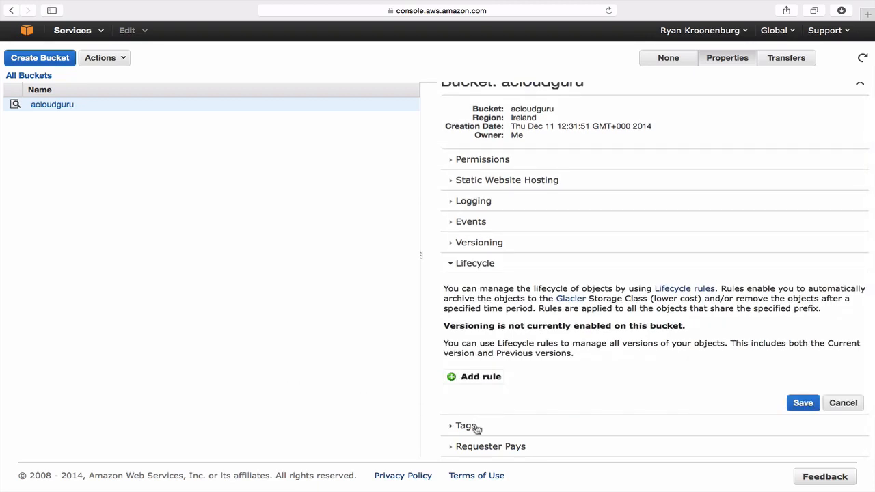
click(473, 428)
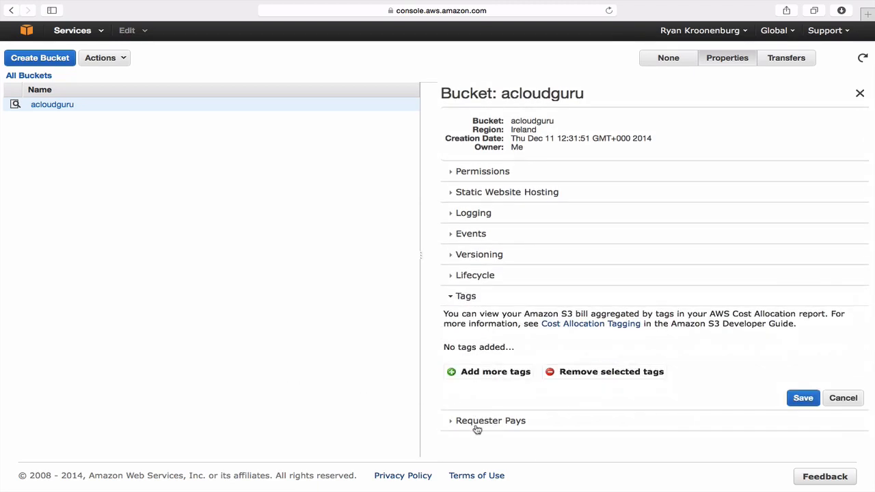
click(477, 424)
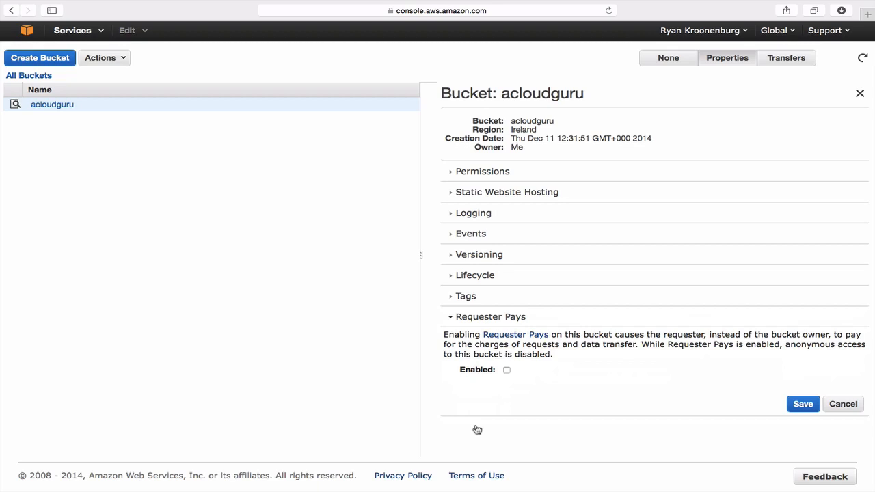
scroll(477, 429, up, 1)
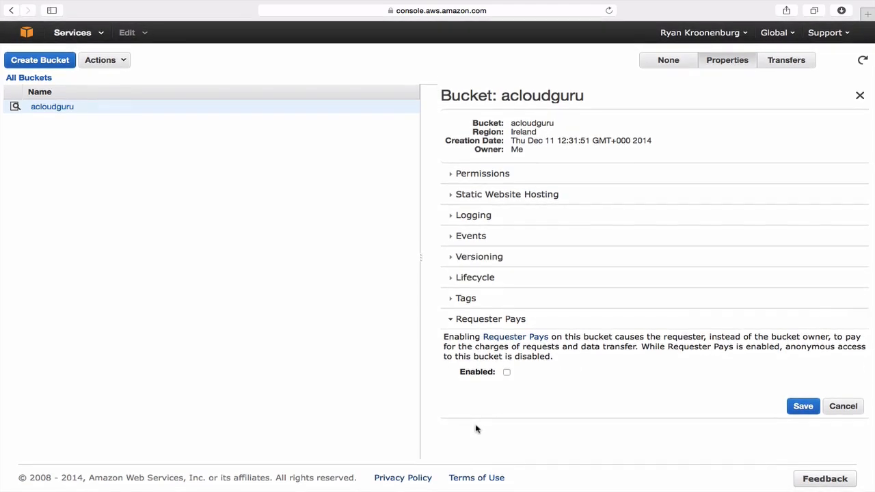
click(463, 319)
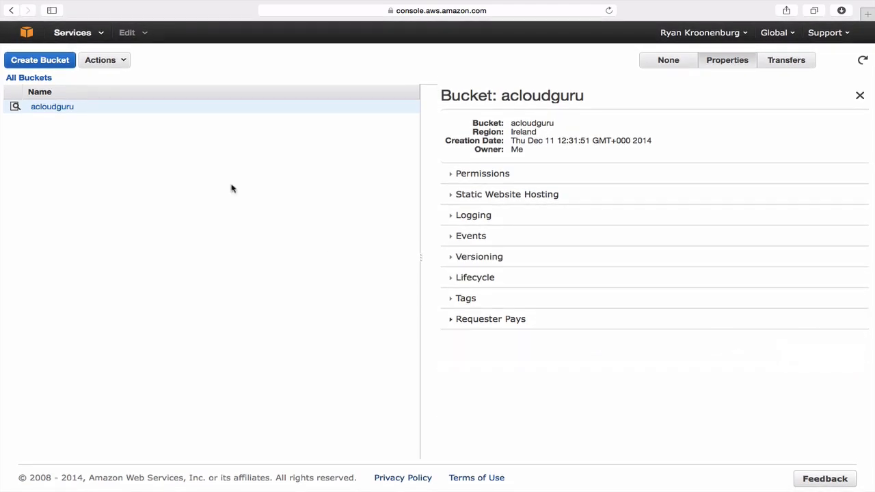
Open the acloudguru bucket and create a folder named Test Folder inside it
click(77, 108)
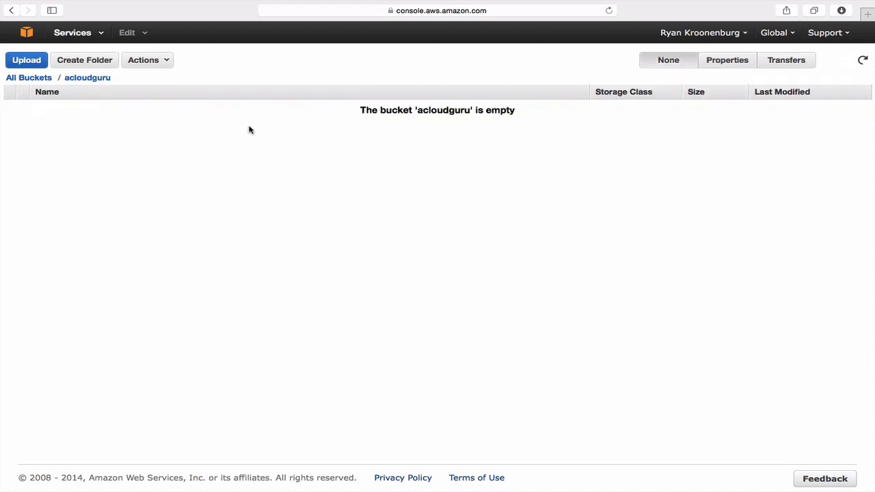
click(78, 65)
text(Tes)
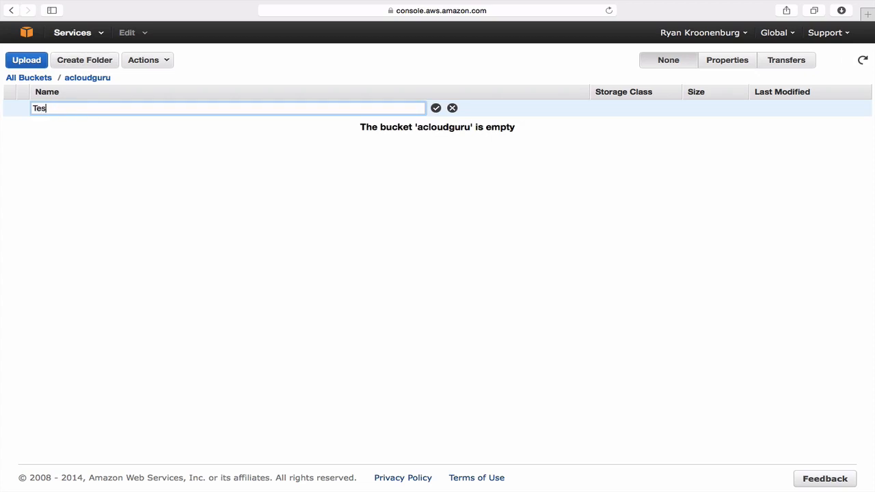
text(t Folder)
key(Return)
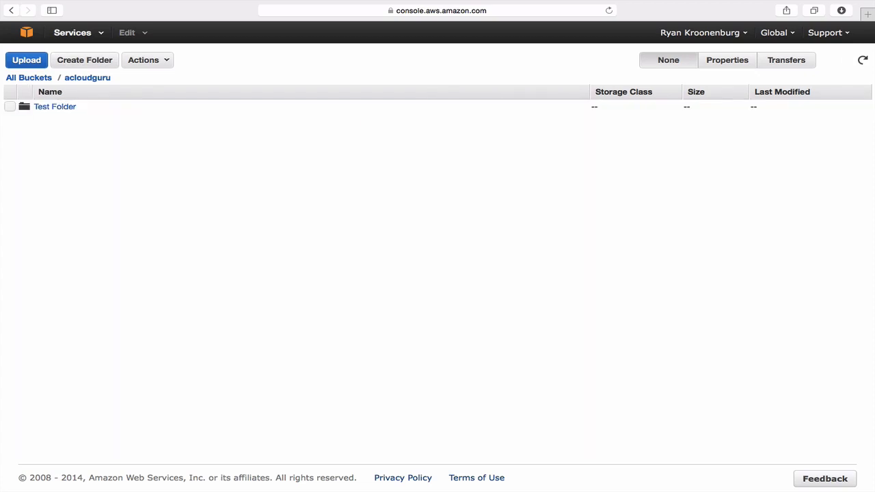
Upload the file TestLogo.png from the Cloud Guru folder into the acloudguru bucket
click(28, 61)
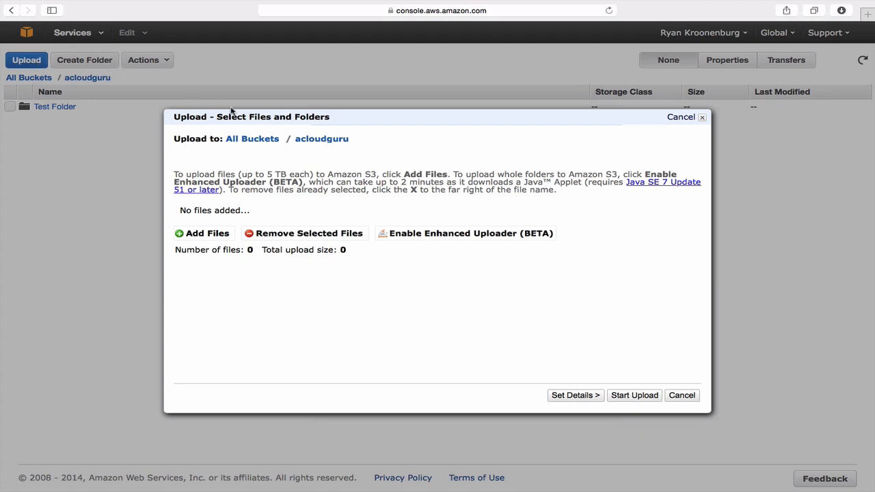
click(208, 234)
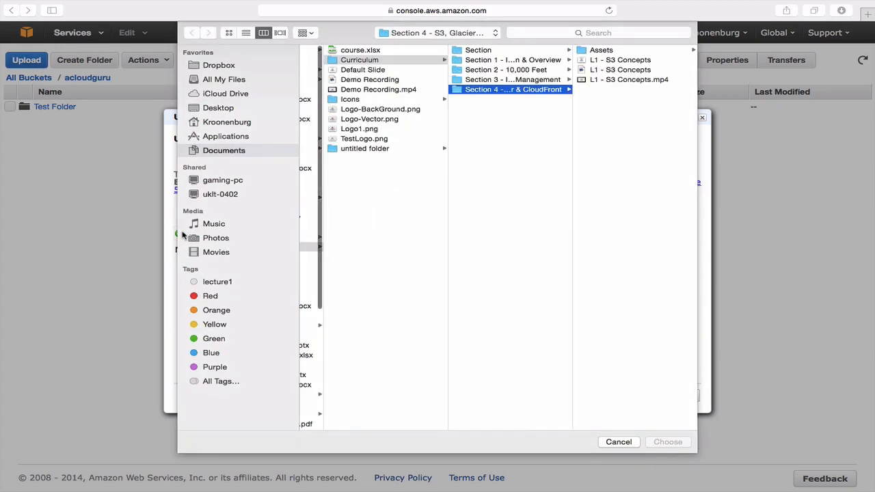
key(Left)
click(372, 139)
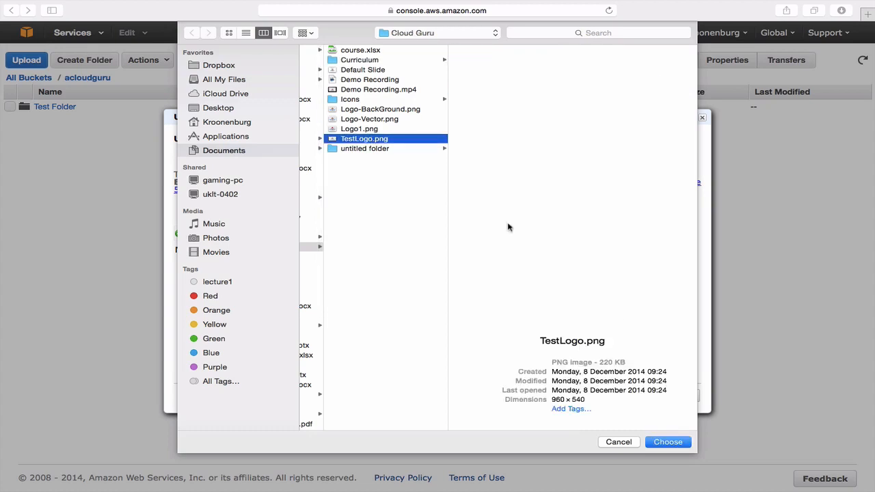
click(666, 442)
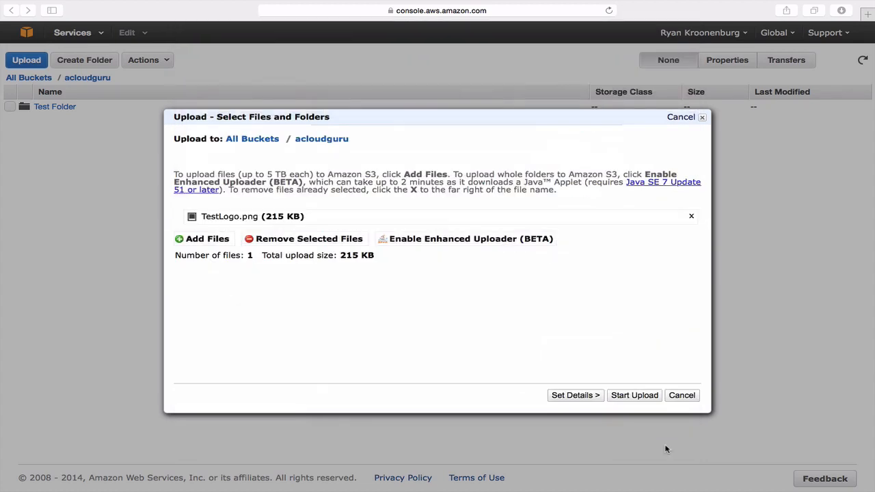
click(635, 397)
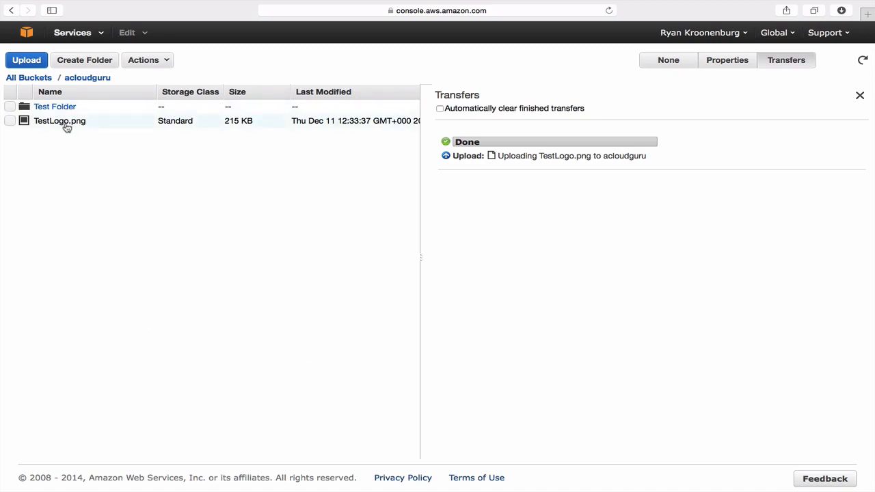
View the properties of TestLogo.png and open its object link to test access
click(45, 80)
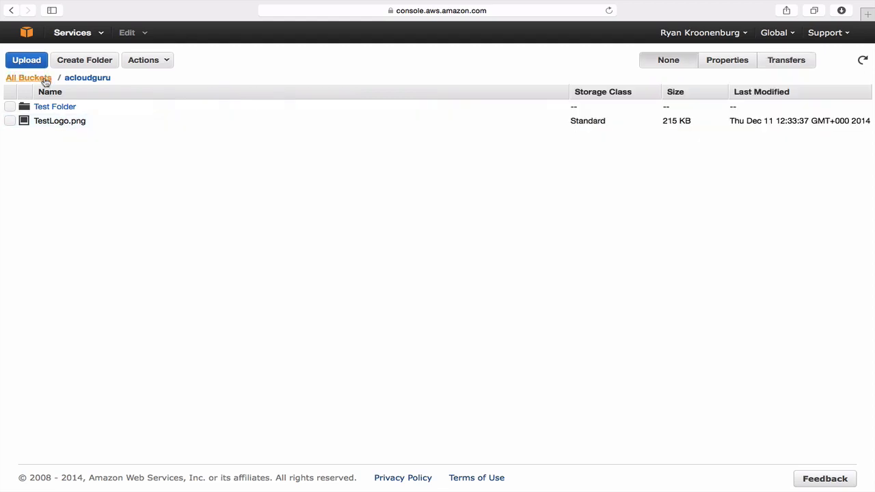
click(10, 120)
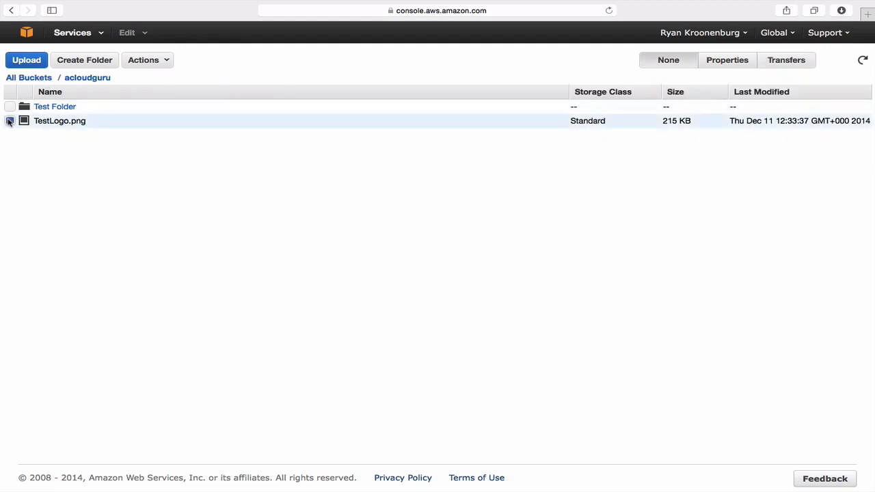
click(740, 64)
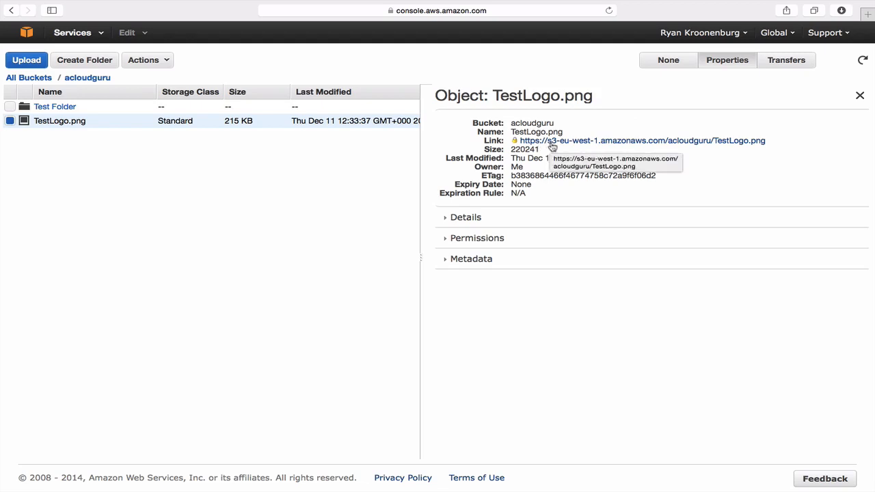
click(552, 141)
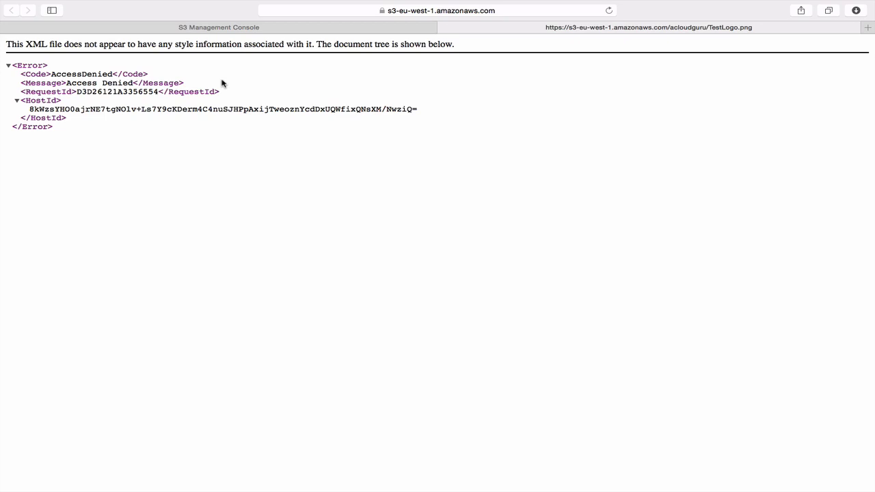
Make TestLogo.png public in the S3 console and reload its object link page
click(224, 29)
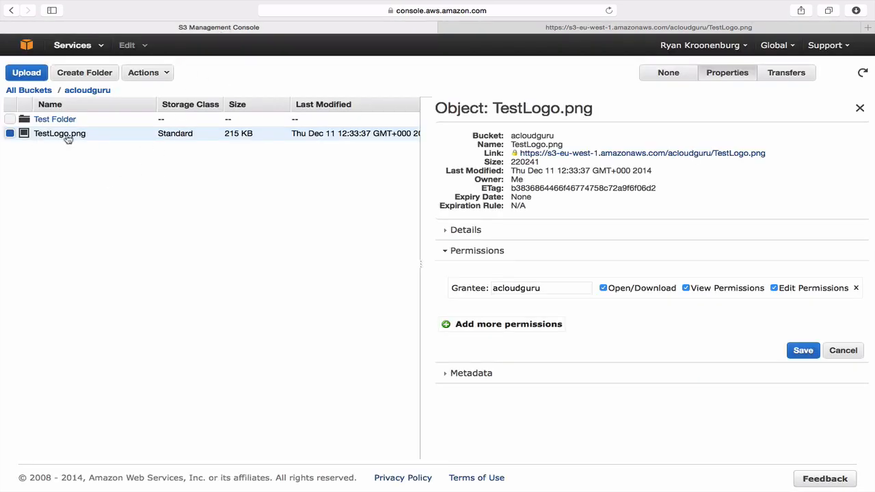
click(167, 74)
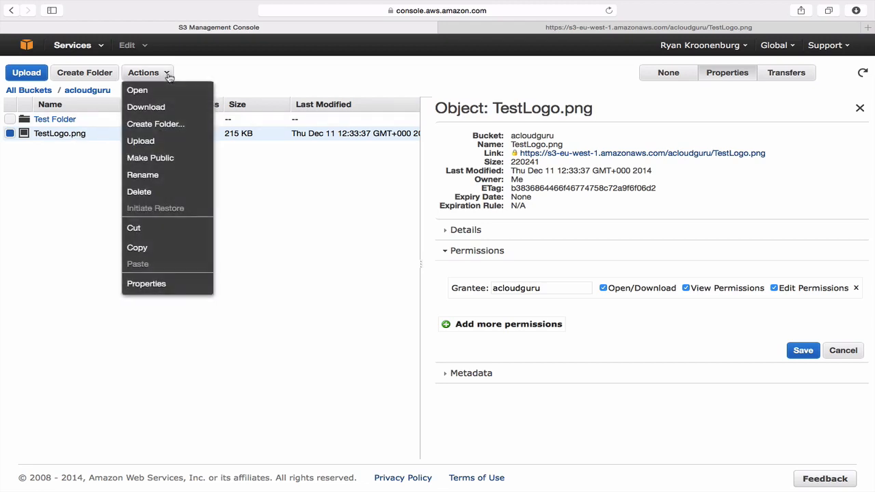
click(156, 158)
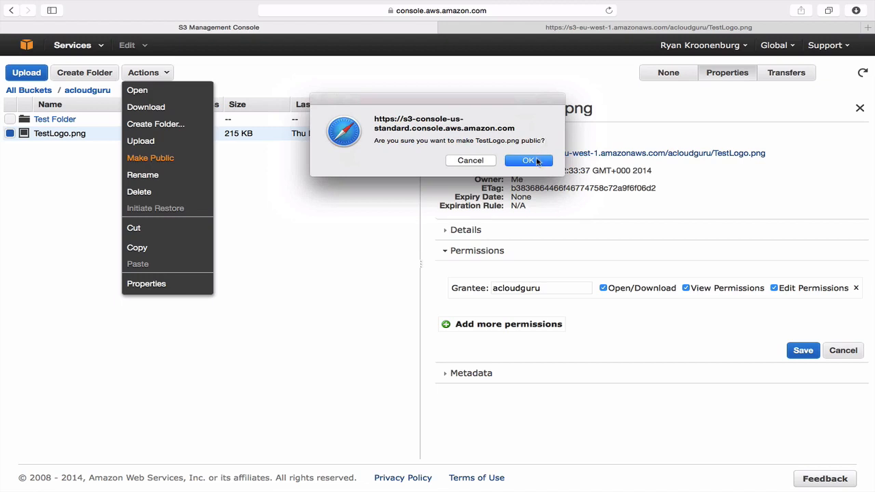
click(537, 162)
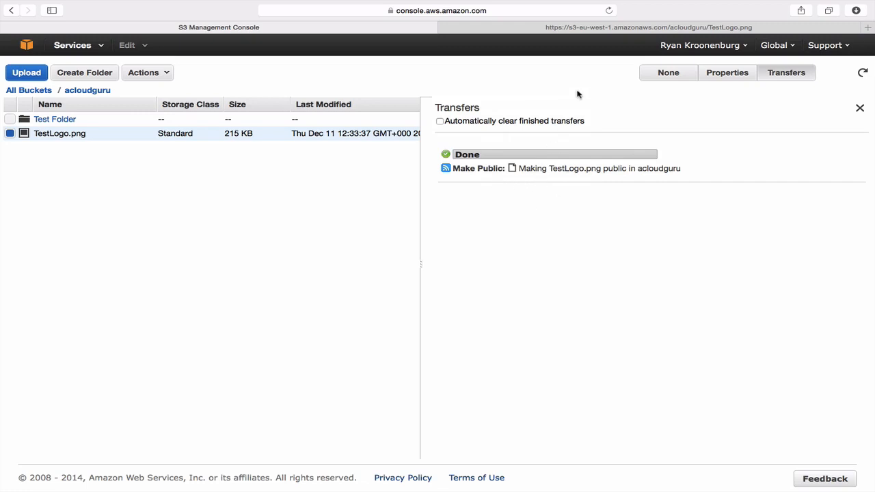
click(598, 30)
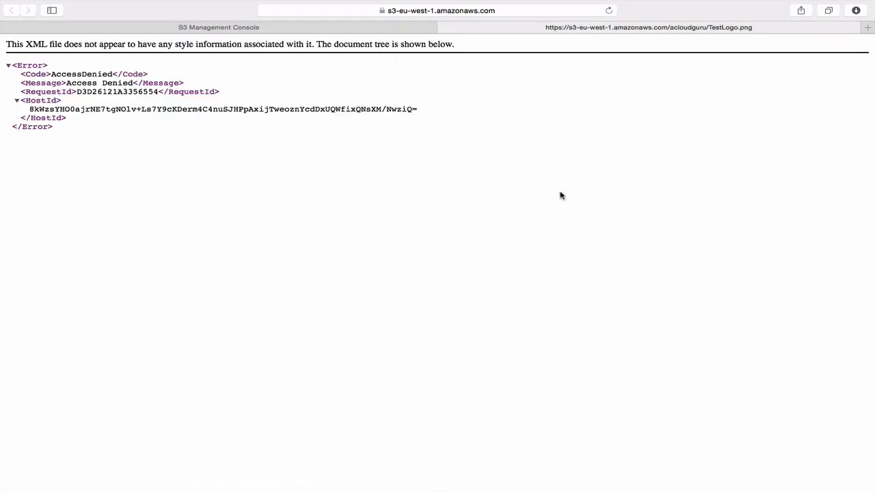
key(super+r)
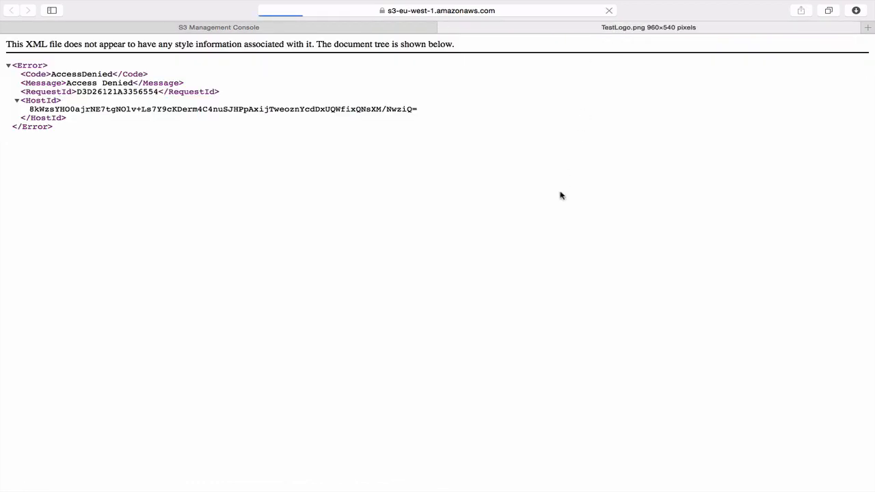